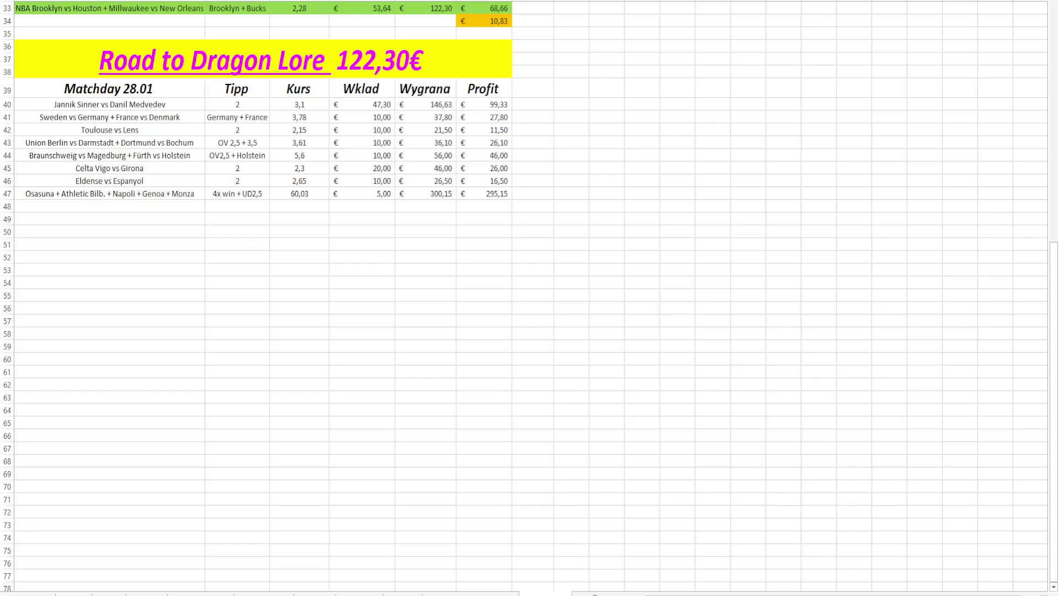
Review the Matchday 27.01 bets row by row, checking the matches, tips, odds and results
scroll(530, 298, "up", 7)
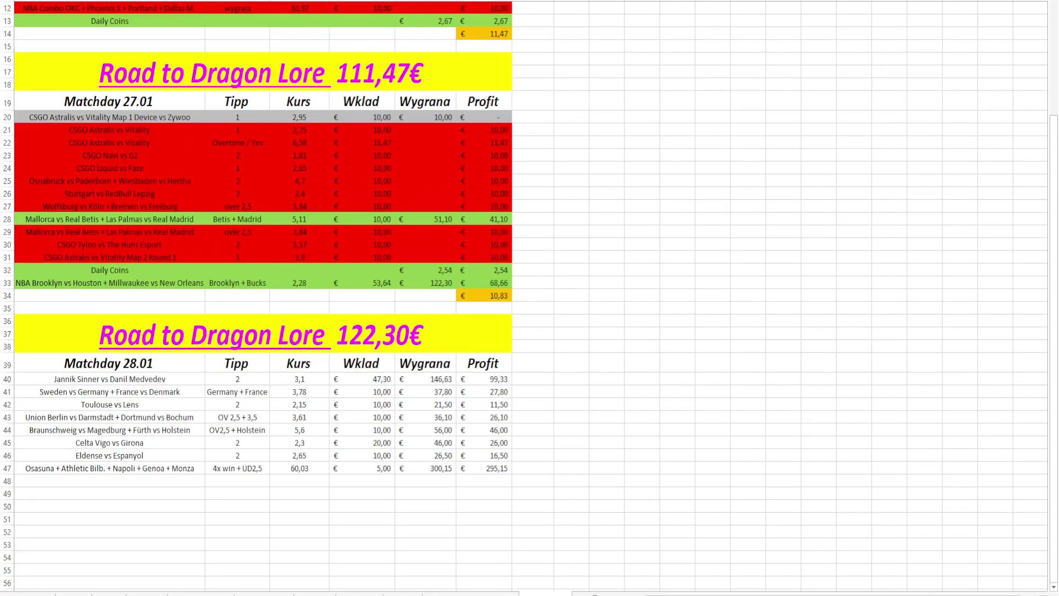
scroll(530, 298, "down", 2)
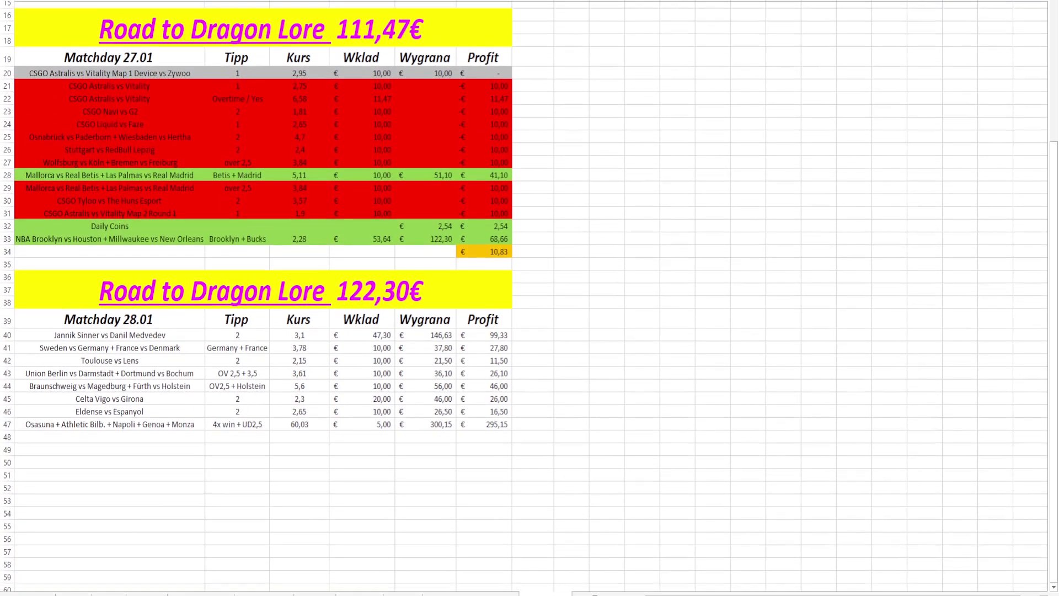
scroll(530, 298, "up", 1)
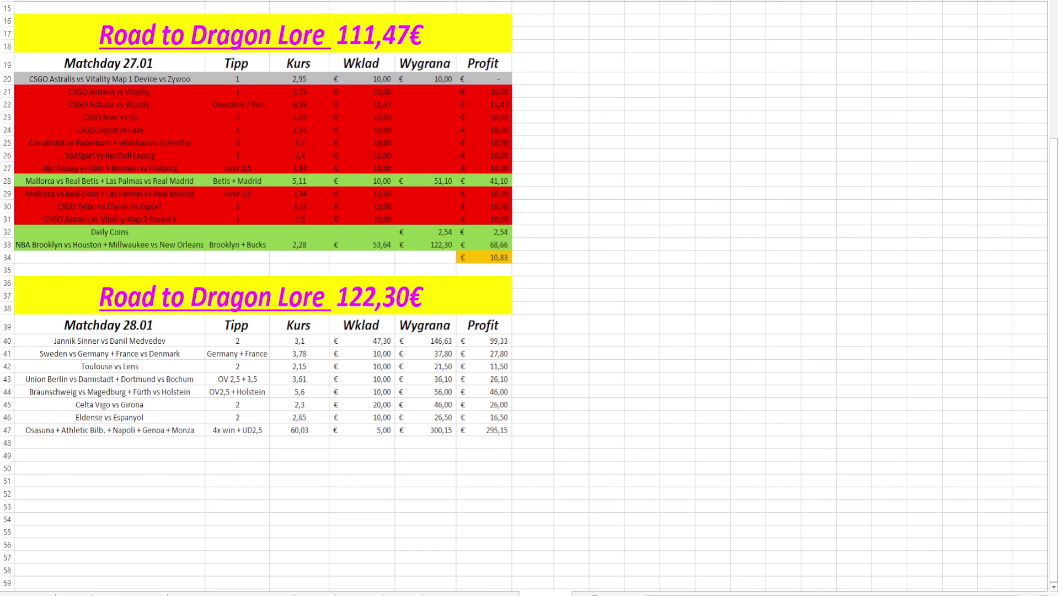
left_click(1055, 157)
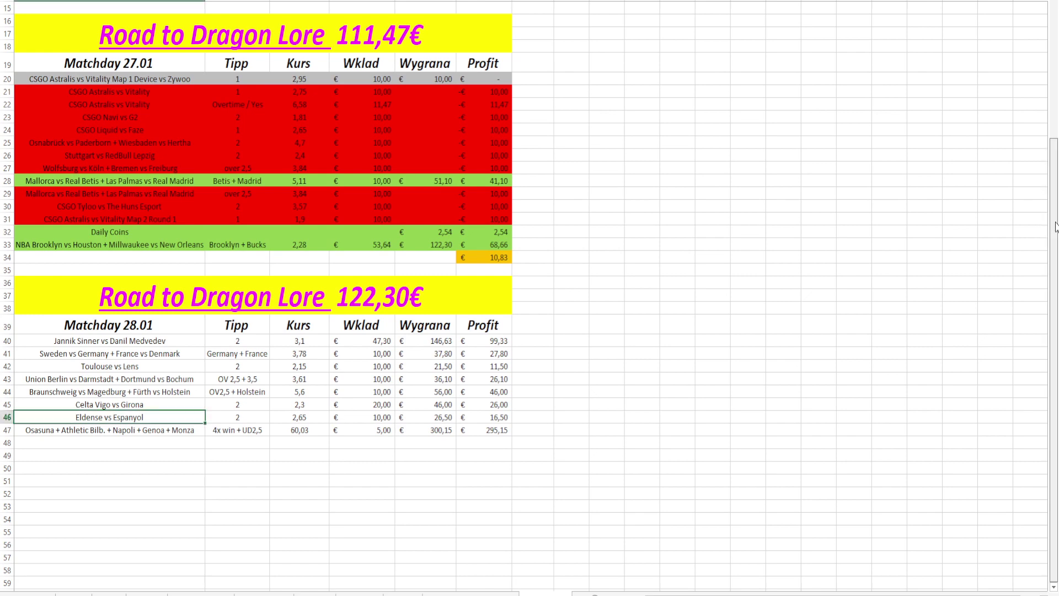
mouse_move(110, 94)
left_mouse_down()
mouse_move(102, 116)
mouse_move(116, 119)
mouse_move(121, 102)
left_mouse_up()
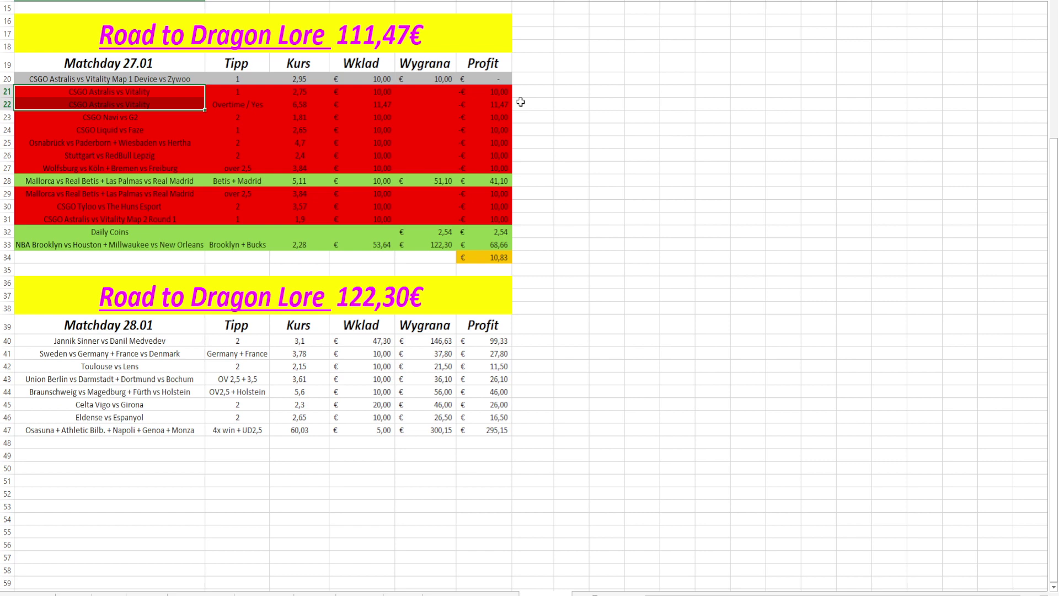
left_click(524, 78)
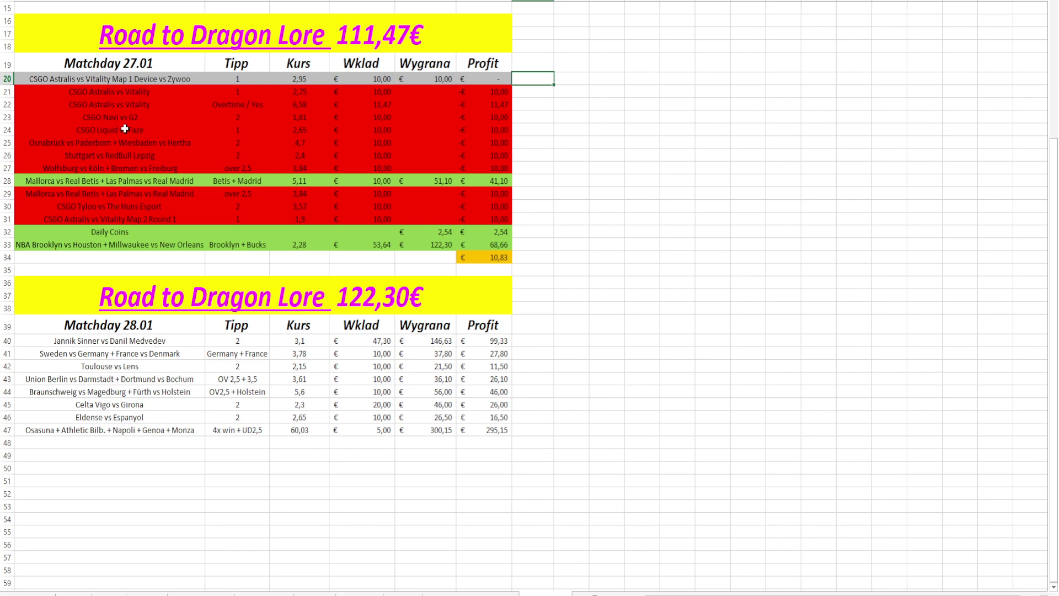
left_click(178, 143)
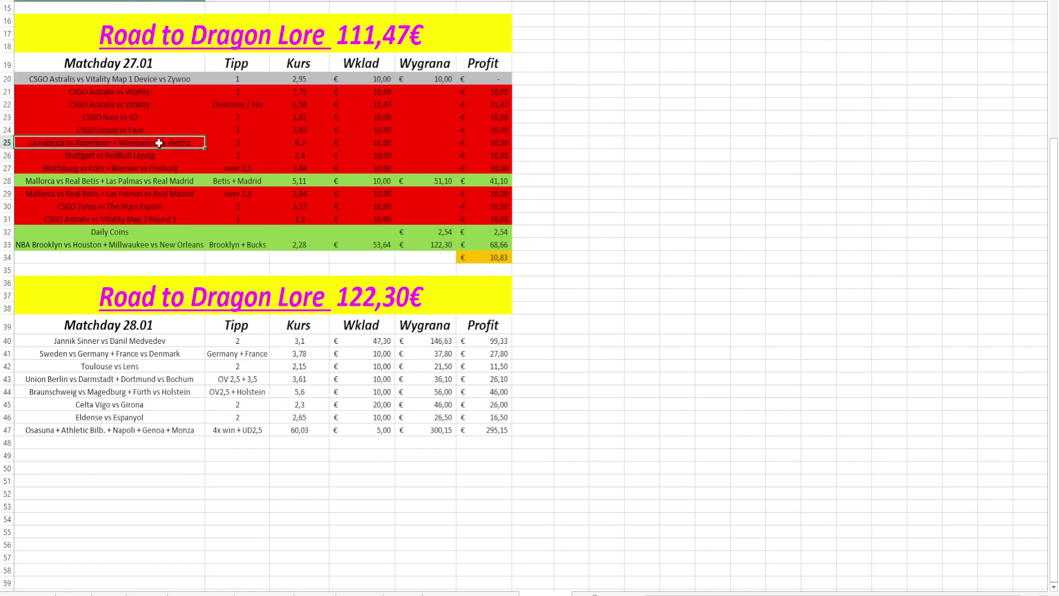
left_click(152, 170)
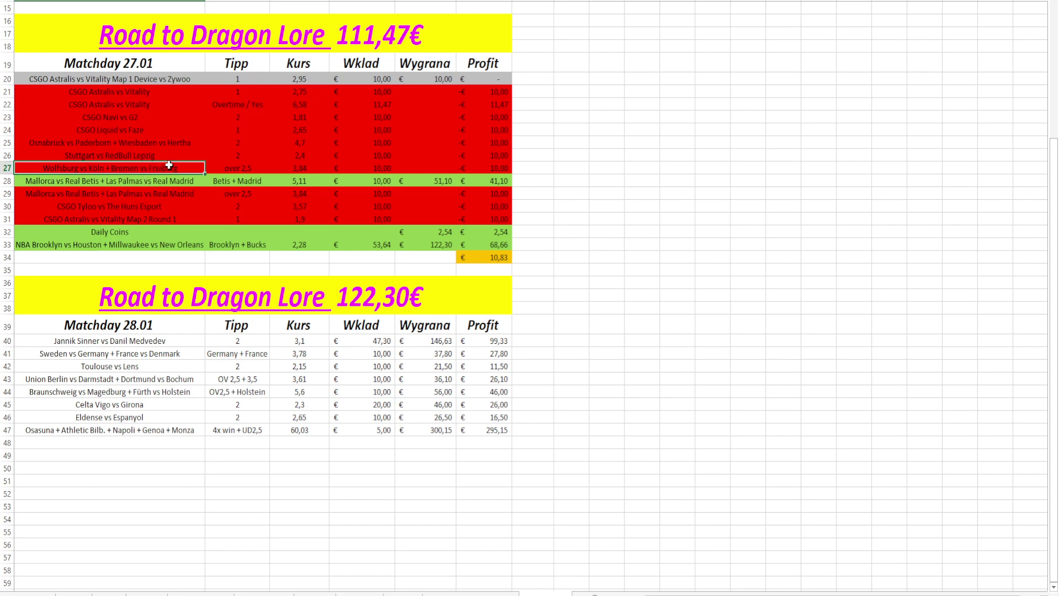
left_click(248, 170)
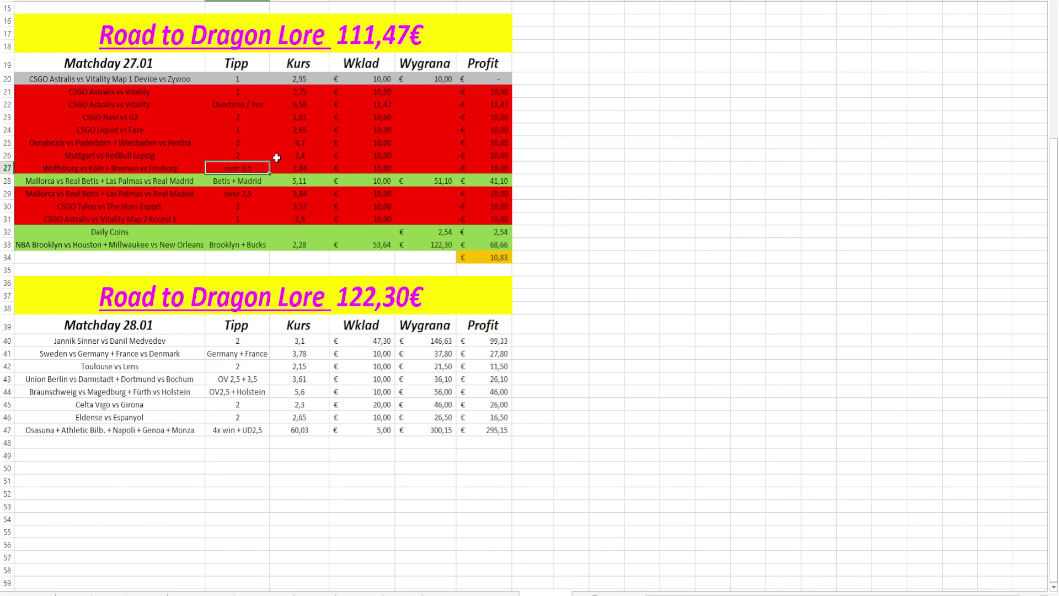
left_click(77, 169)
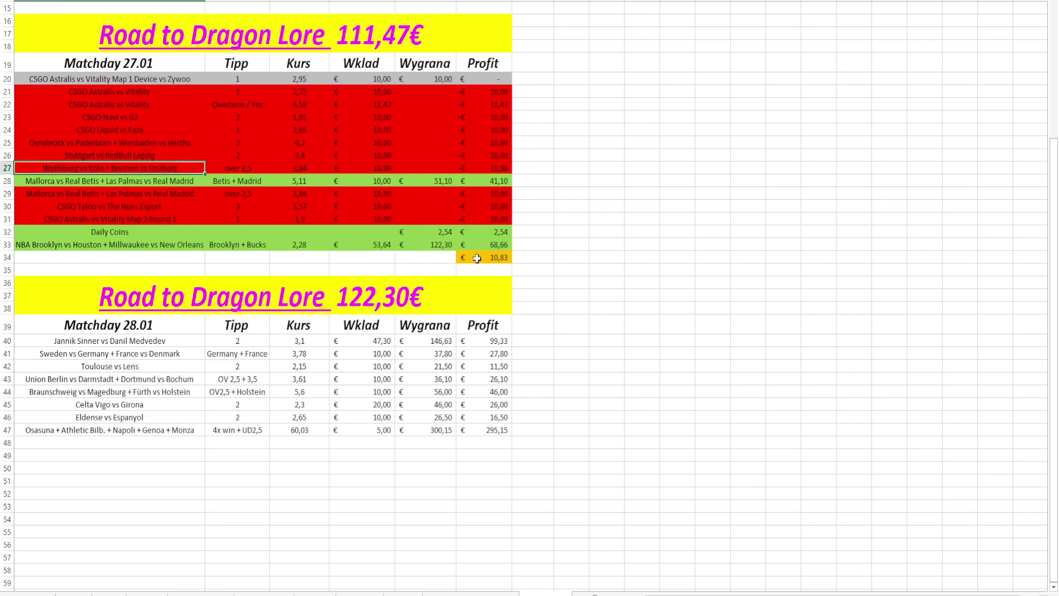
left_click(604, 167)
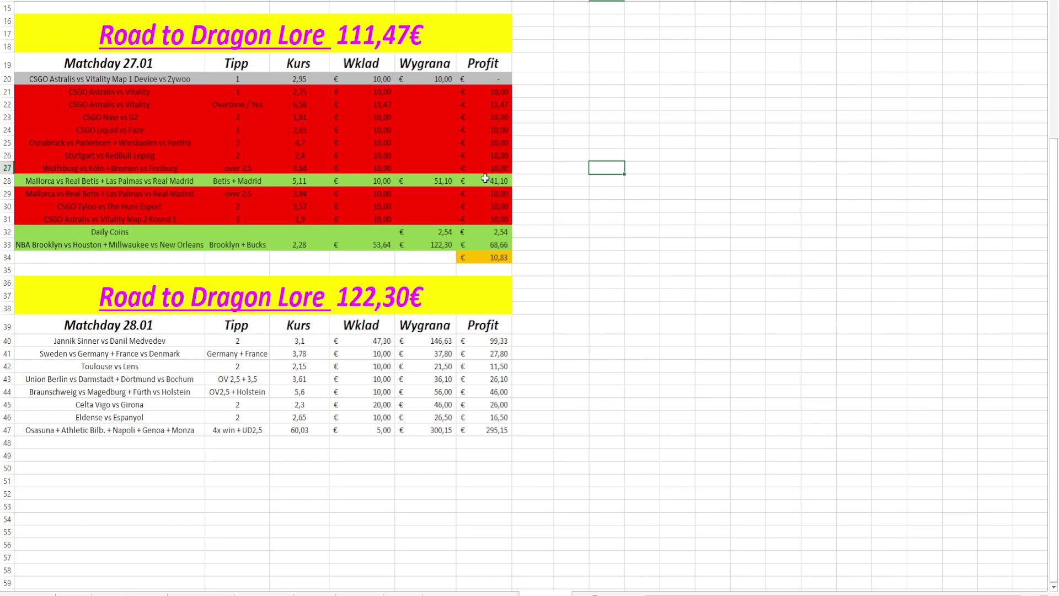
left_click(248, 182)
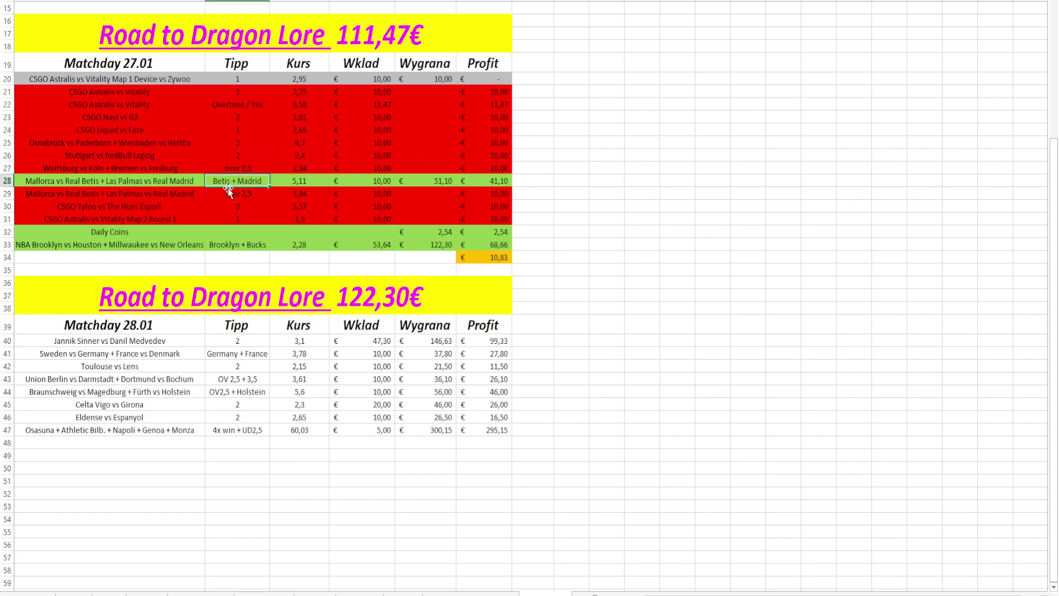
left_click(238, 194)
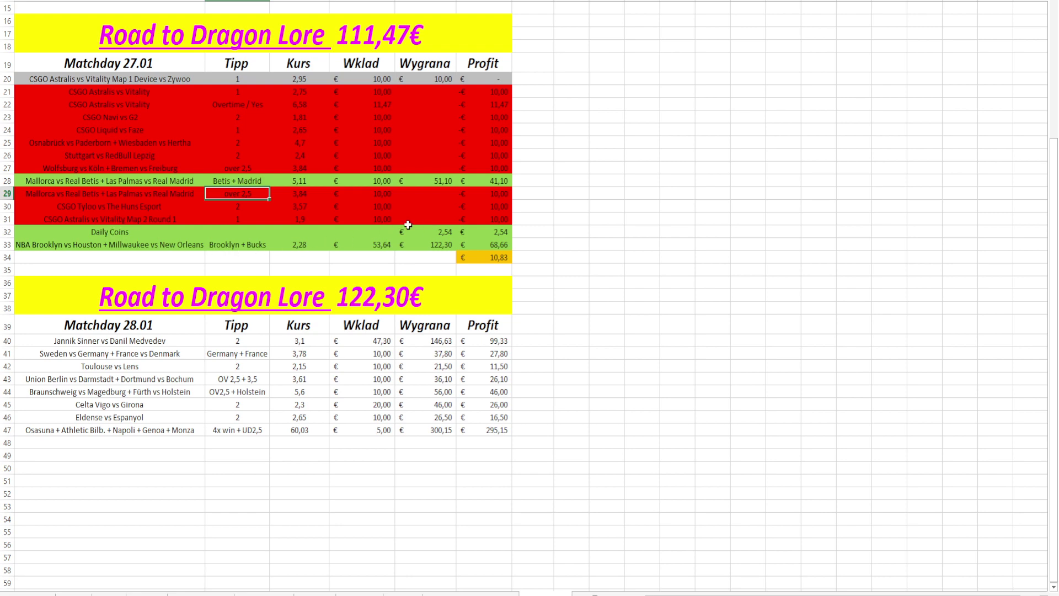
Check the daily profit totals above the two Road to Dragon Lore headings against the amounts in those headings
scroll(416, 223, "down", 1)
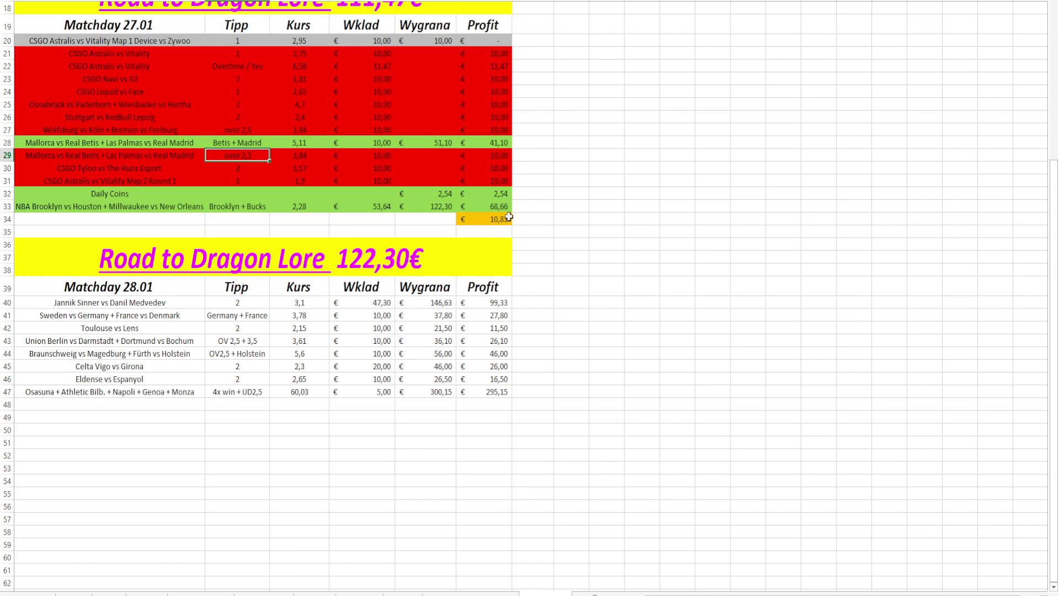
scroll(510, 217, "up", 2)
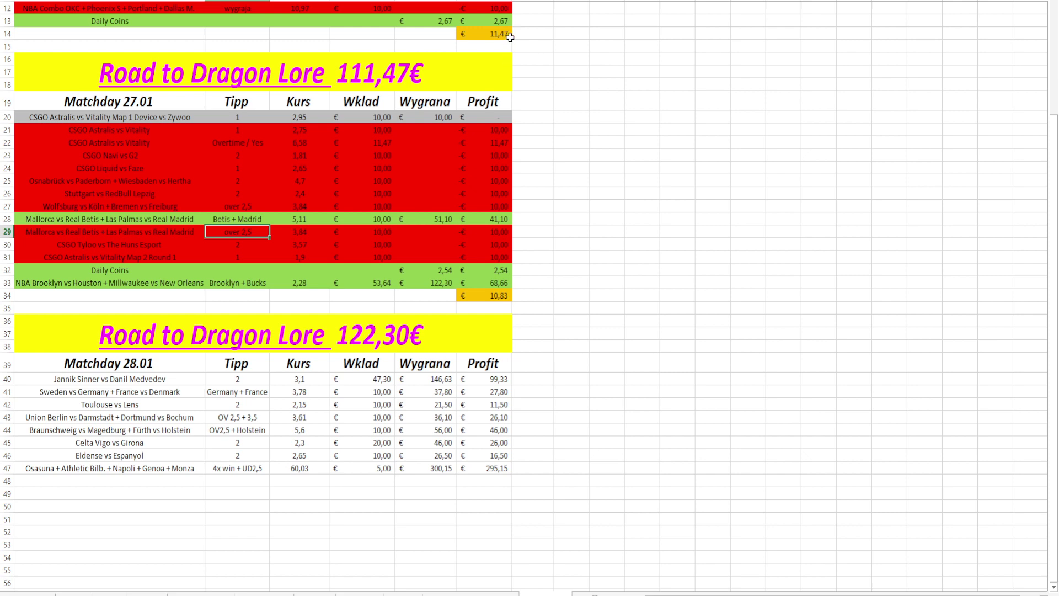
scroll(558, 211, "down", 2)
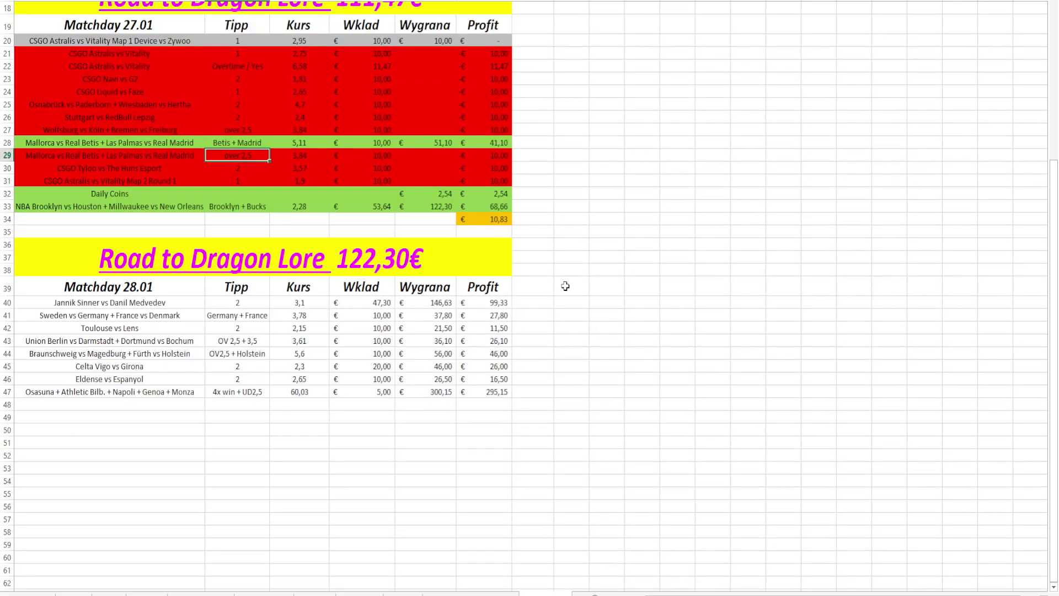
scroll(558, 260, "down", 1)
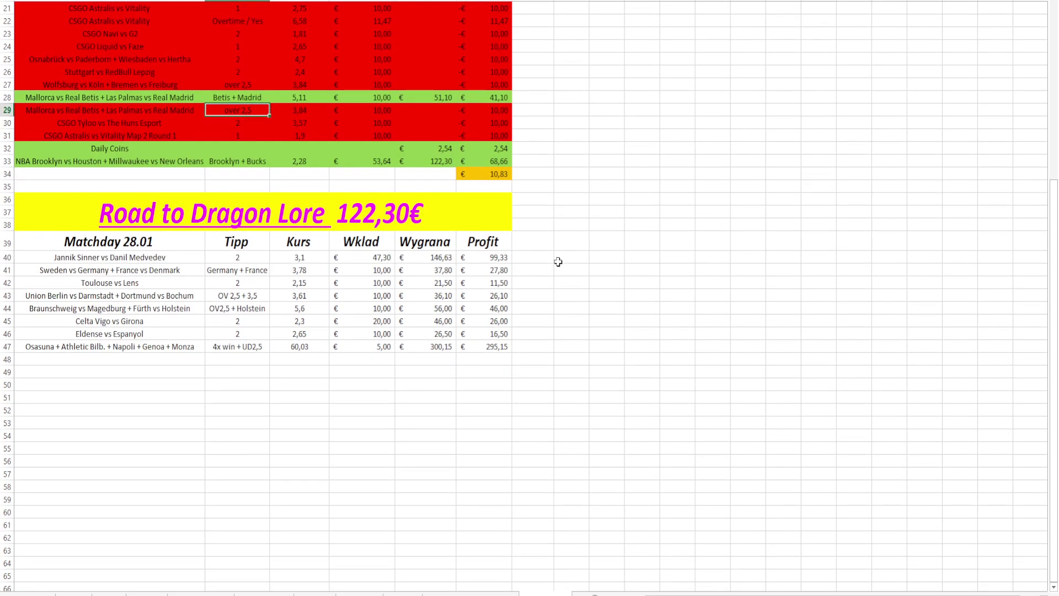
scroll(558, 262, "down", 4)
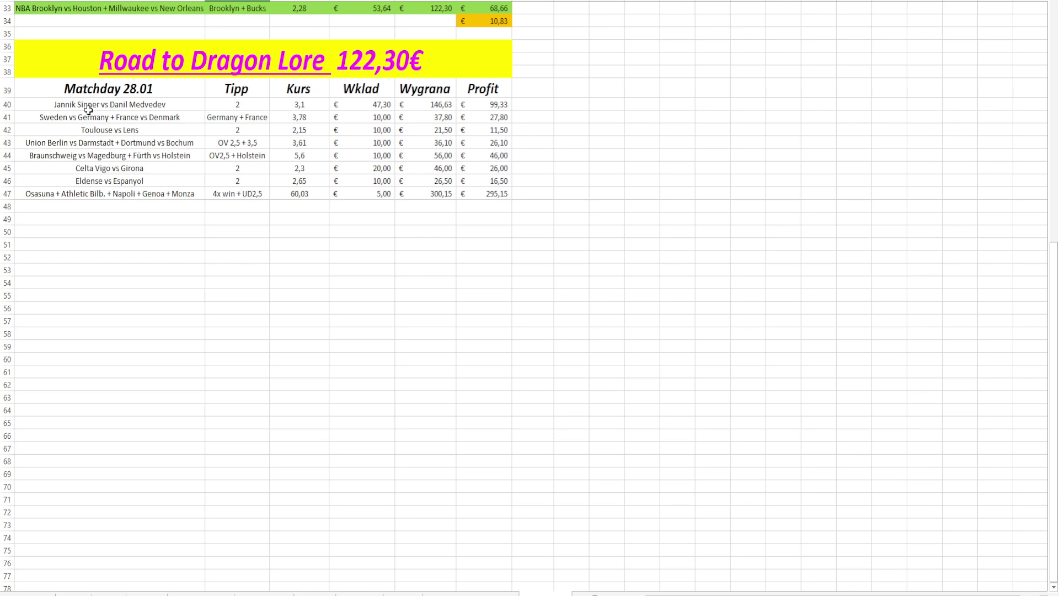
Examine the Matchday 28.01 bets, checking the tennis bet's odds and stake, the Germany + France combo, Celta Vigo vs Girona and Eldense vs Espanyol
left_click(148, 103)
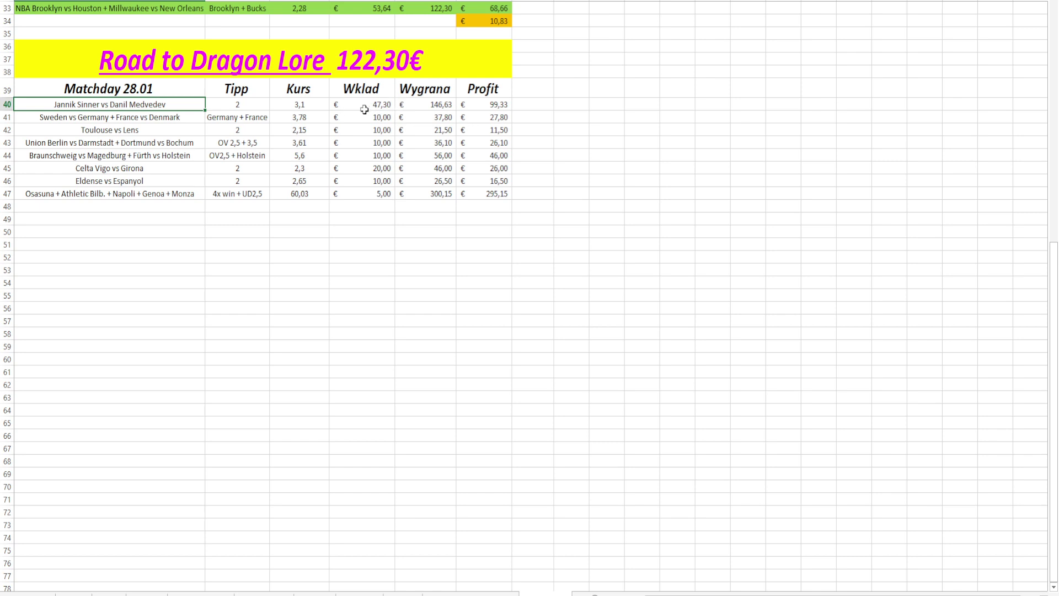
left_click(298, 106)
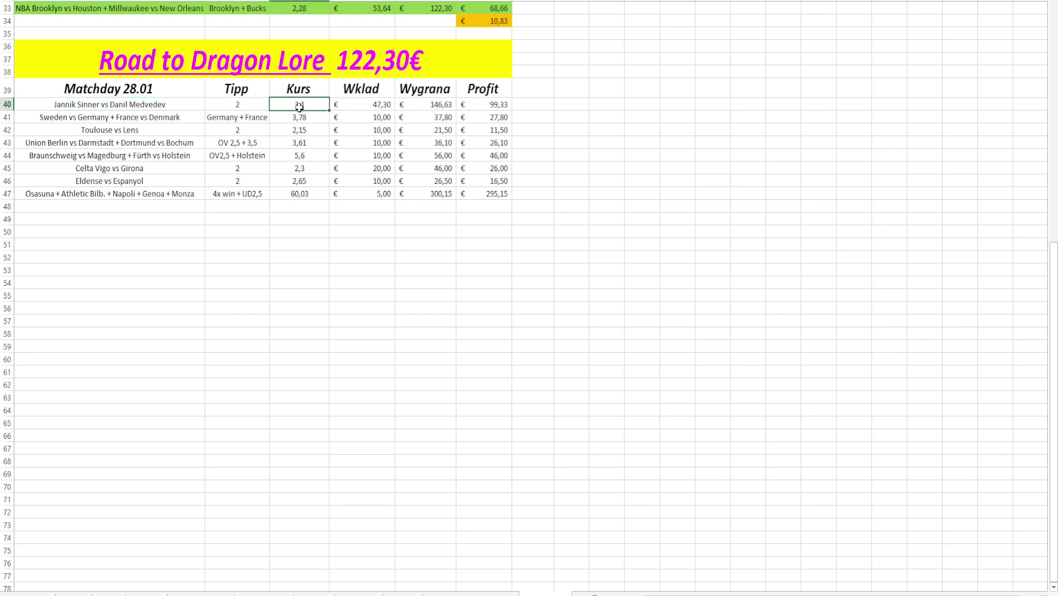
left_click(369, 105)
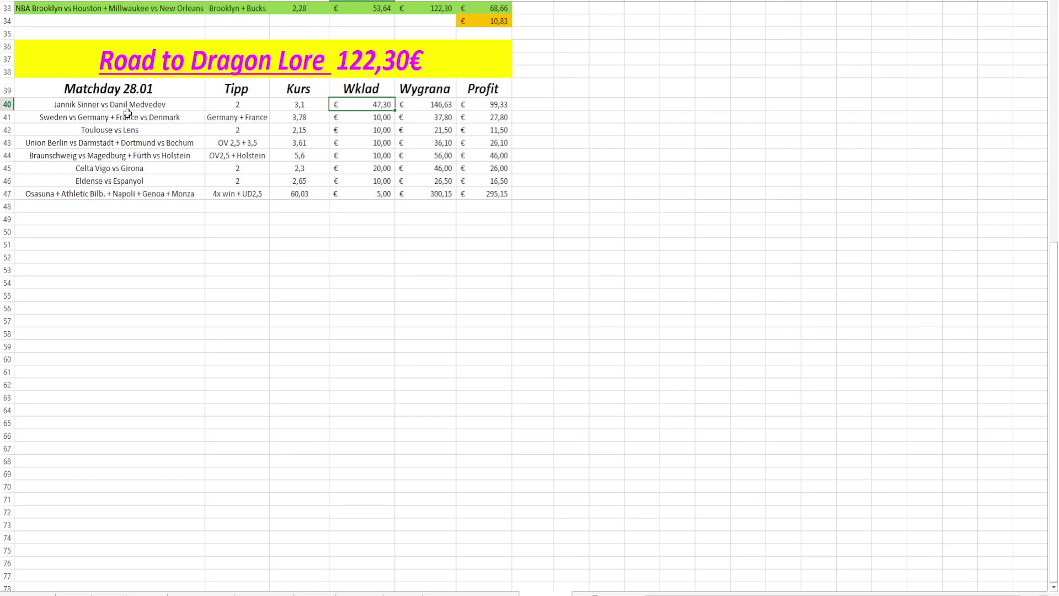
left_click(251, 117)
left_click(90, 117)
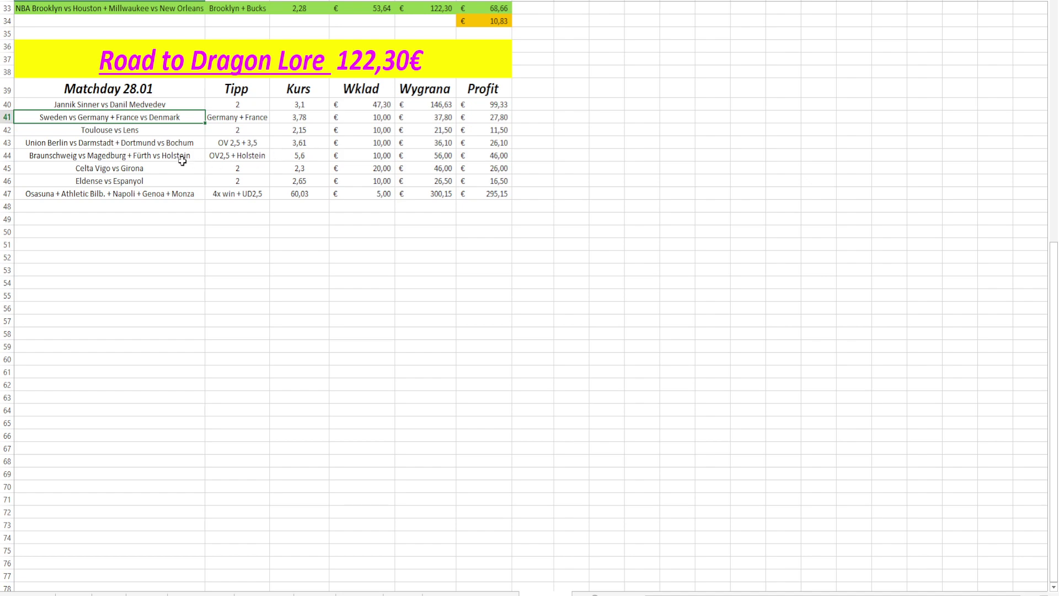
scroll(170, 137, "down", 2)
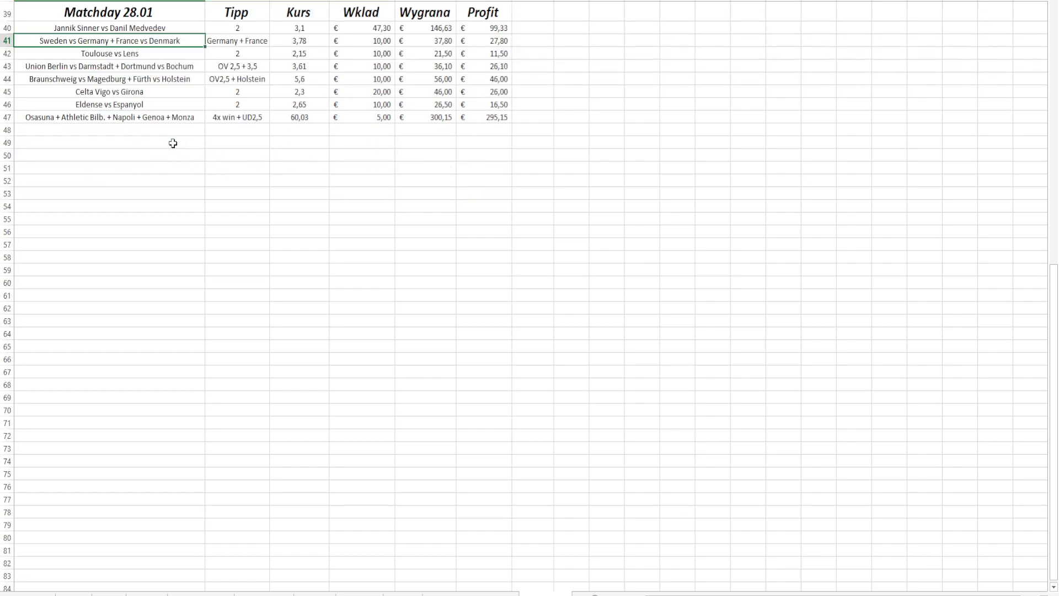
scroll(187, 107, "up", 1)
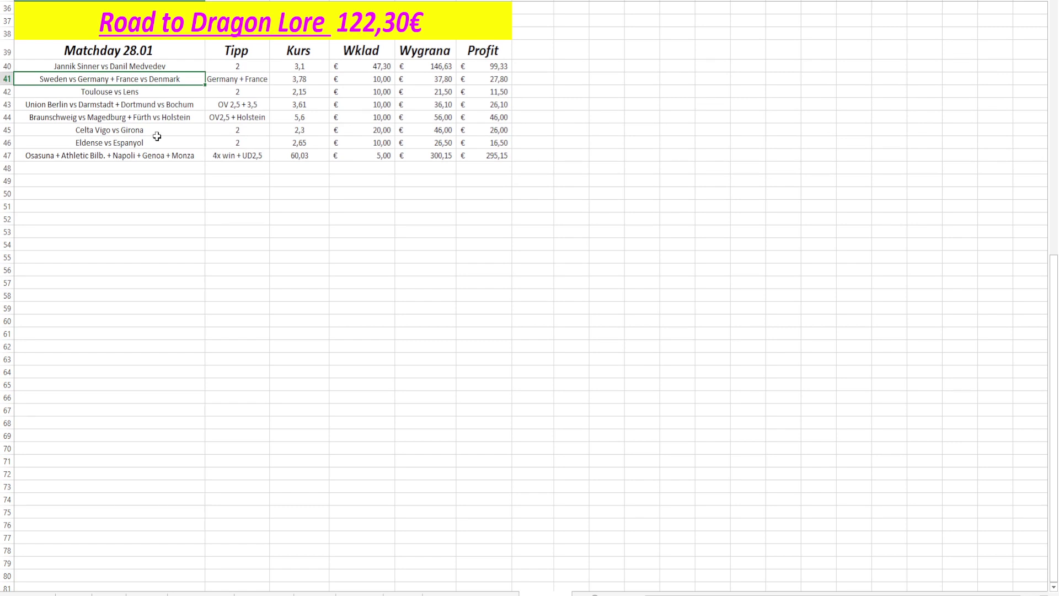
left_click(159, 142)
left_click(156, 128)
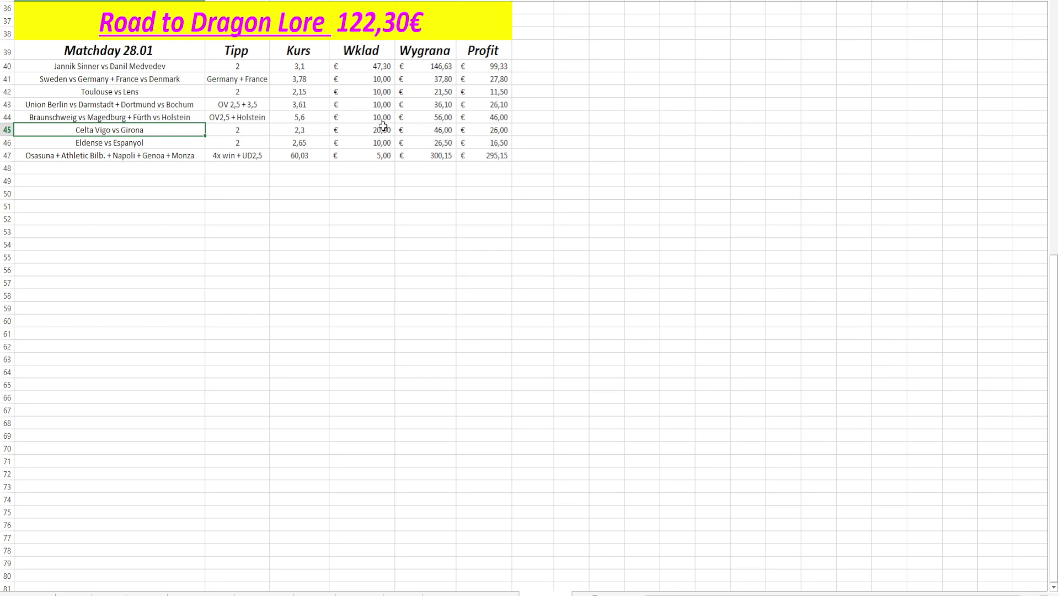
left_click(167, 144)
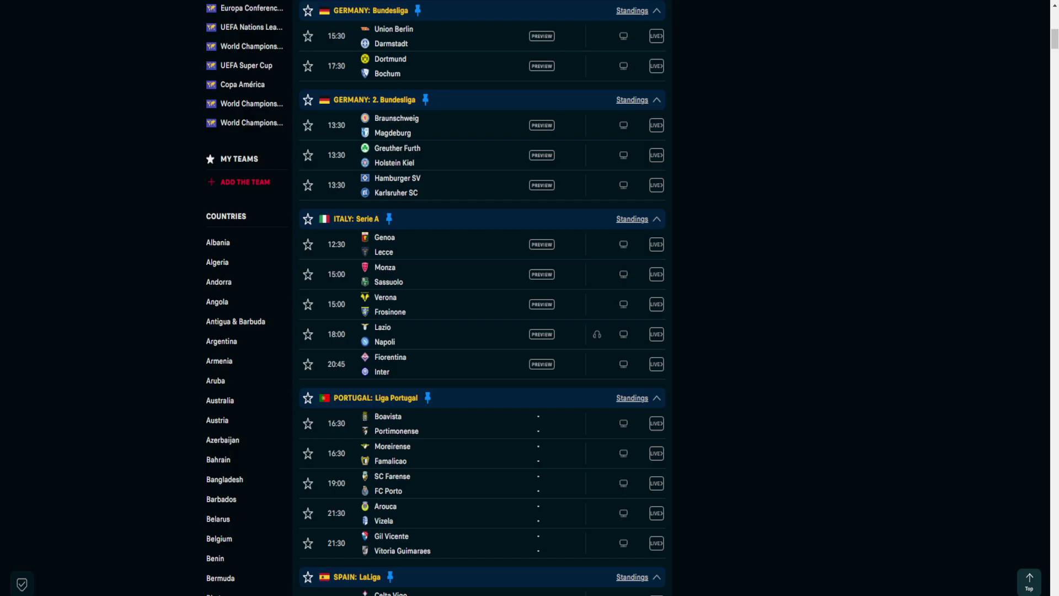
Examine the day's football fixtures on the scores website, from the FA Cup and Ligue 1 to Bundesliga and Serie A
scroll(483, 298, "up", 5)
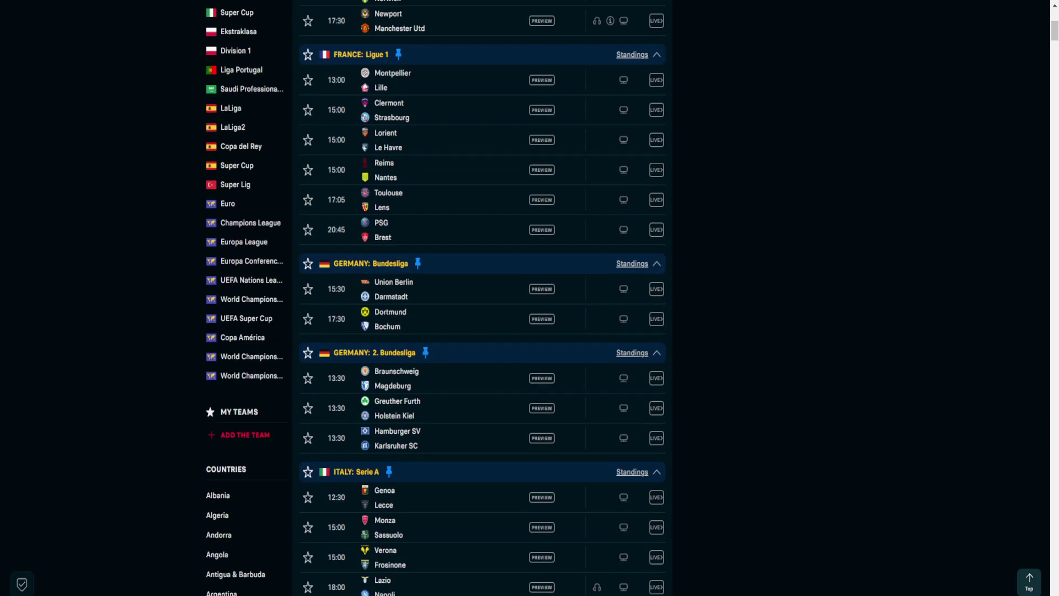
scroll(483, 298, "up", 5)
scroll(483, 298, "down", 5)
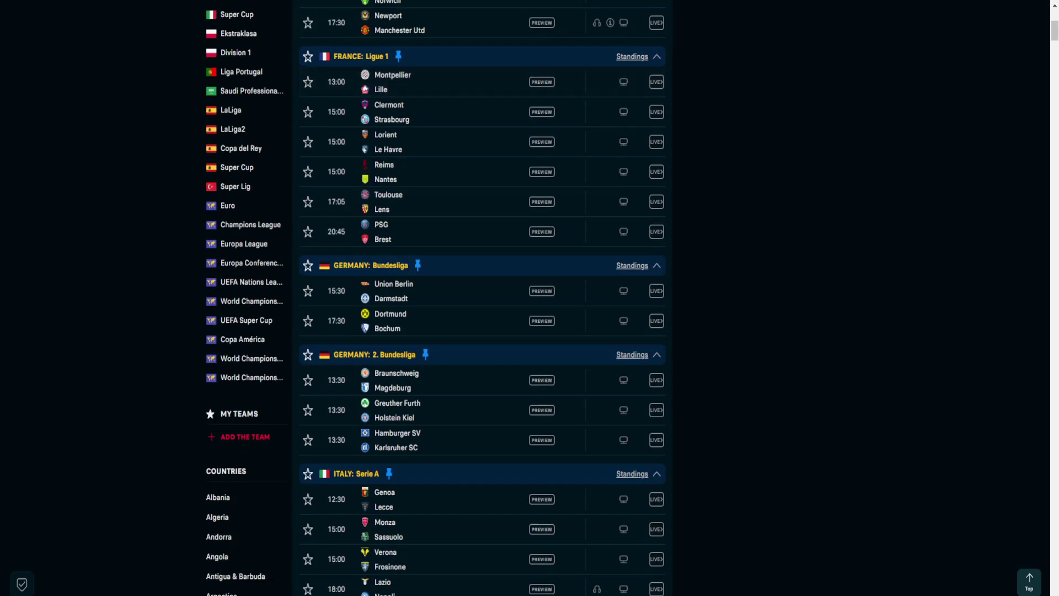
scroll(483, 298, "up", 4)
scroll(482, 298, "down", 3)
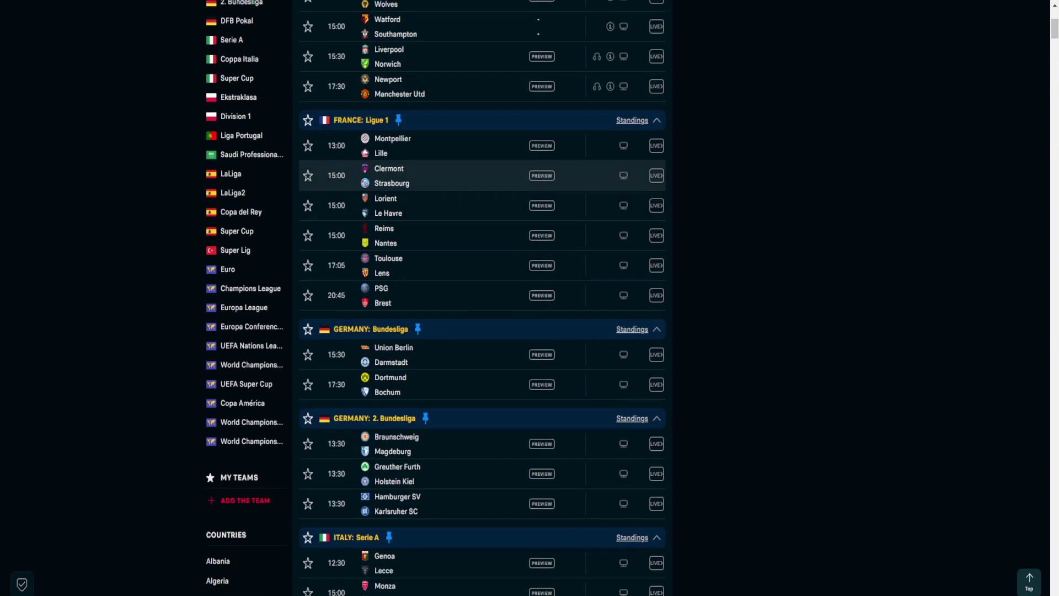
scroll(482, 298, "down", 6)
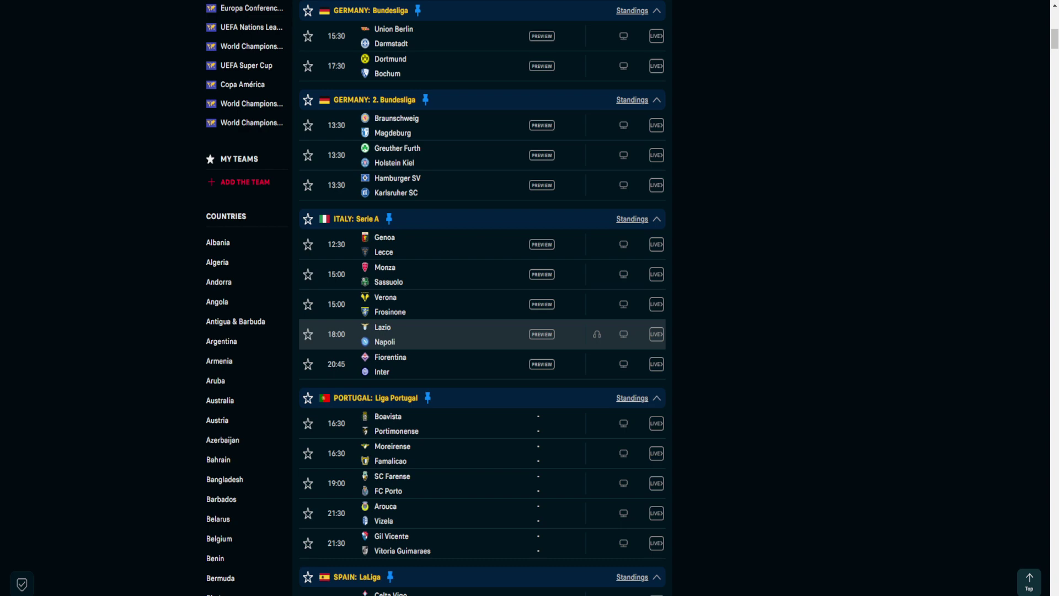
scroll(570, 309, "up", 15)
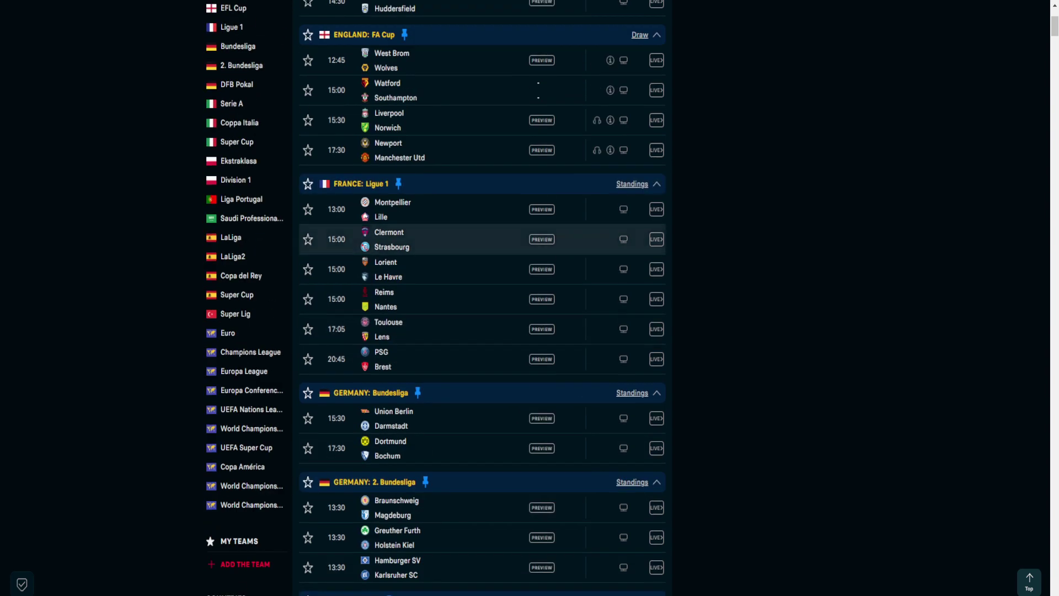
Display the odds for the day's football matches and check those for Serie A and LaLiga
left_click(377, 137)
scroll(567, 293, "down", 5)
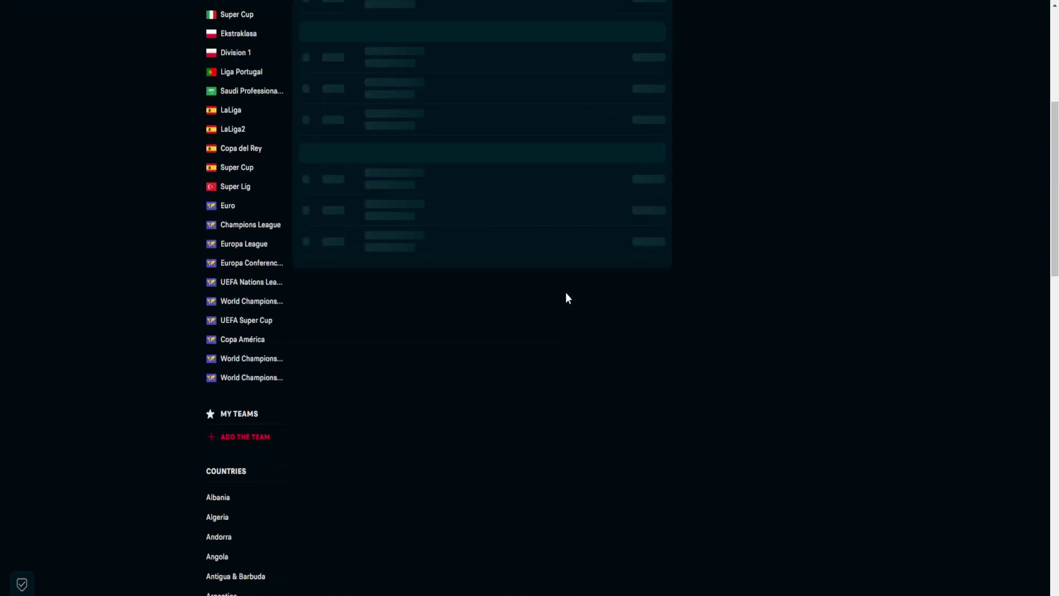
scroll(536, 281, "down", 6)
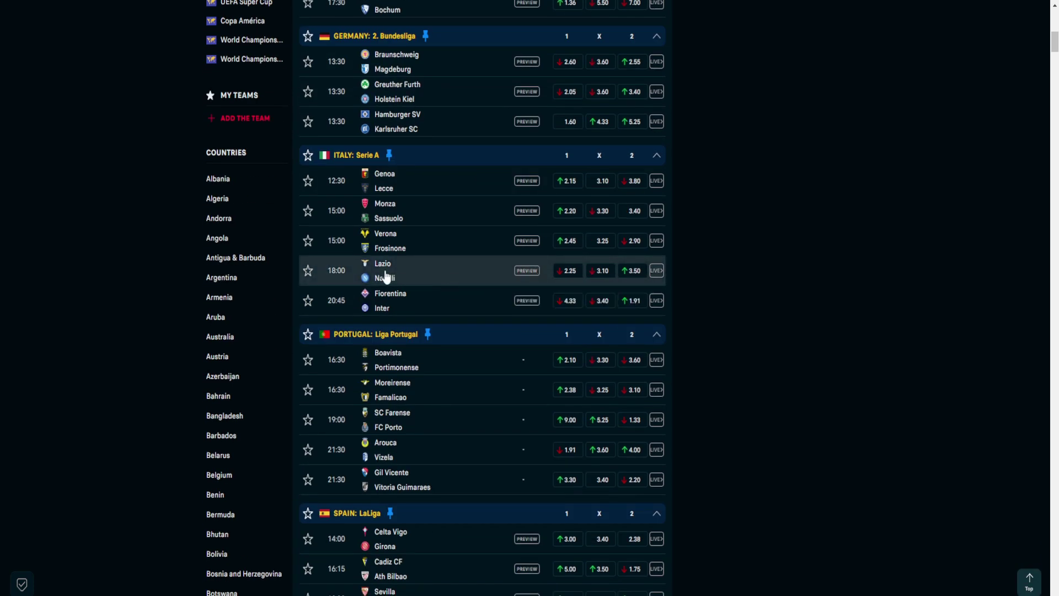
scroll(459, 282, "down", 1)
scroll(445, 359, "down", 2)
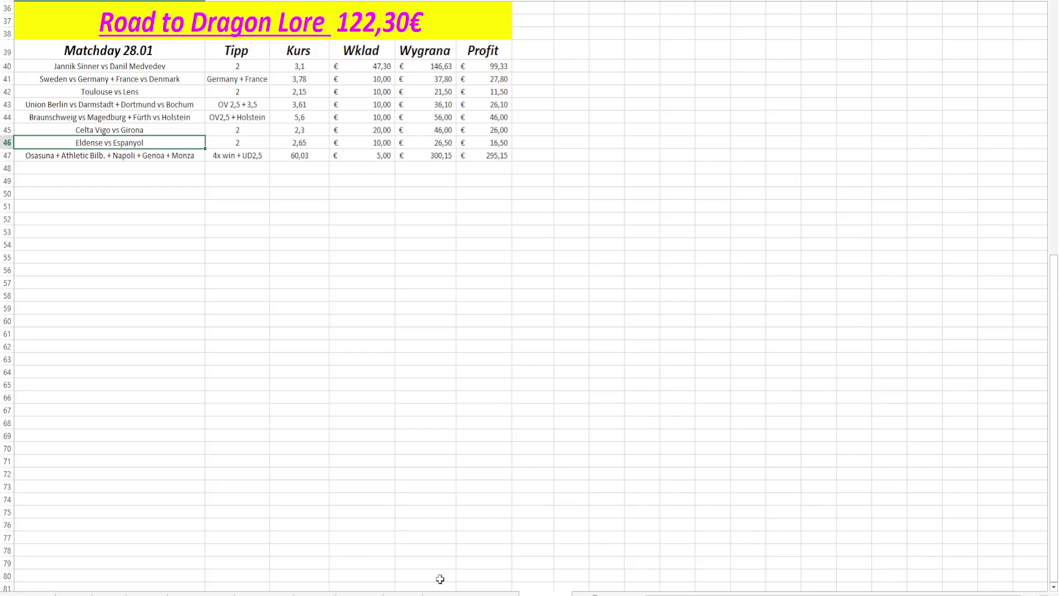
Return to the betting spreadsheet and look over the Matchday 28.01 list again
scroll(308, 320, "up", 5)
scroll(307, 325, "down", 4)
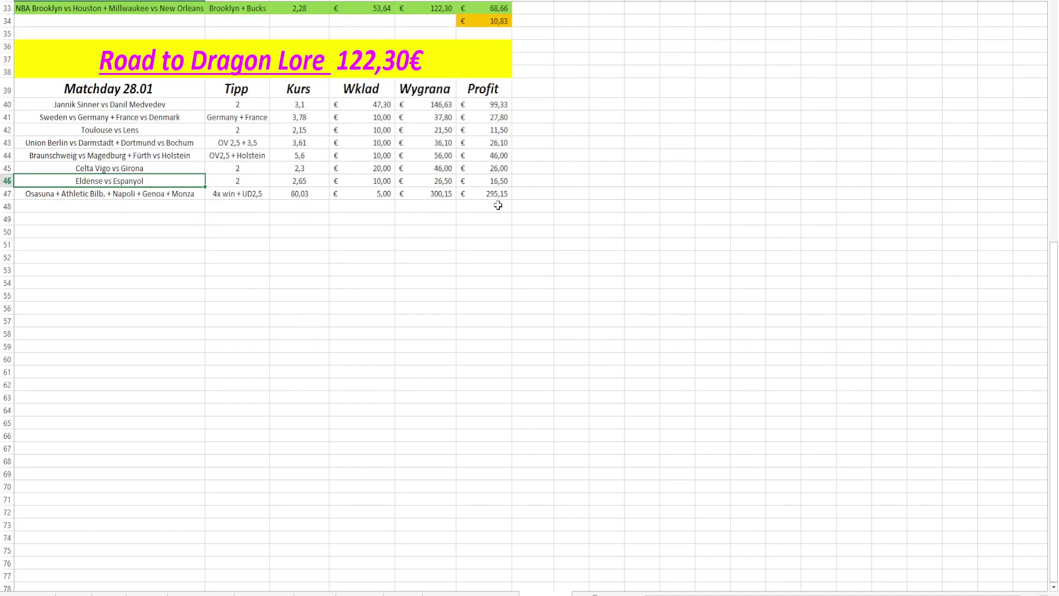
Examine the Osasuna, Athletic Bilbao, Napoli, Genoa and Monza combo and the tennis bet in the Matchday 28.01 list, glancing back at Matchday 27.01
left_click_drag(119, 198, 498, 196)
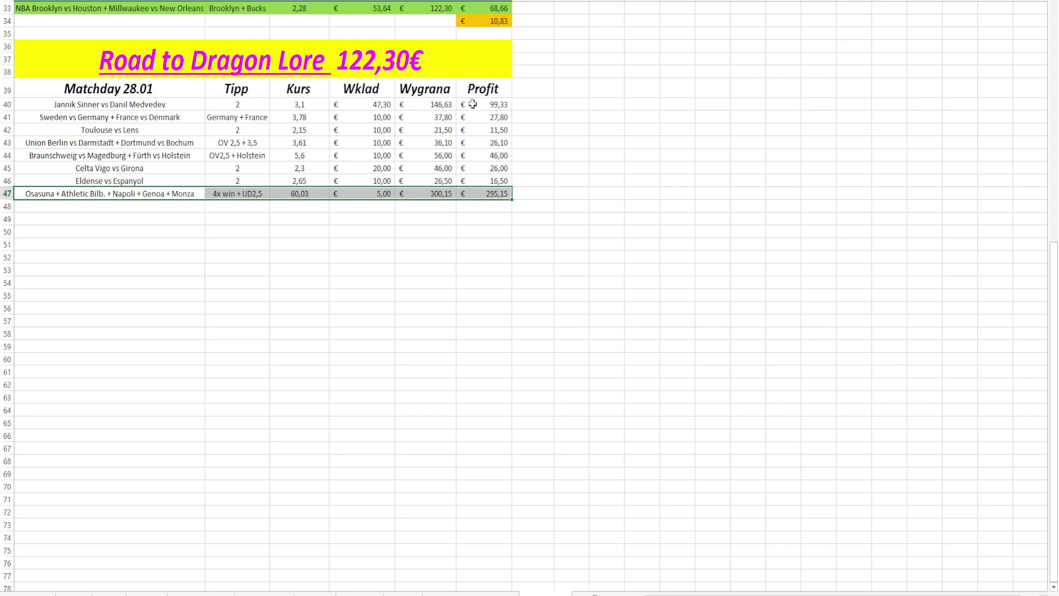
left_click_drag(473, 104, 135, 104)
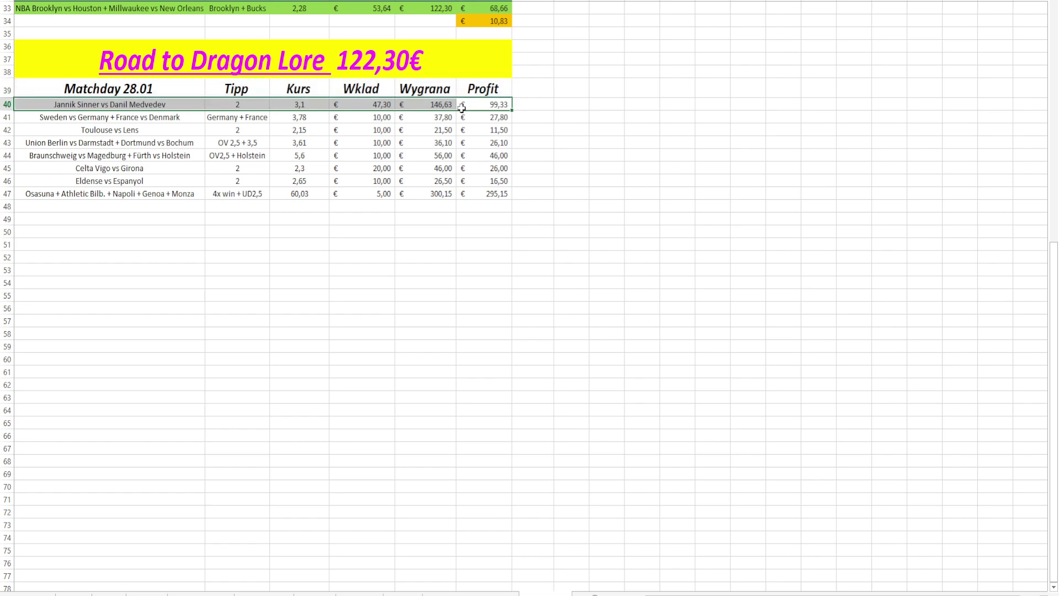
scroll(462, 108, "up", 5)
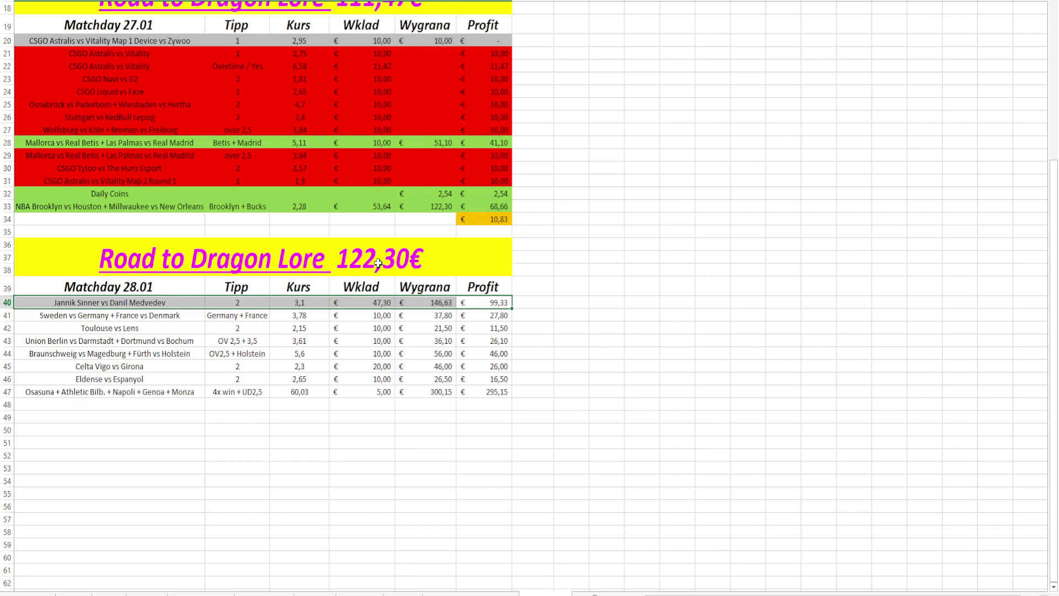
scroll(378, 263, "down", 2)
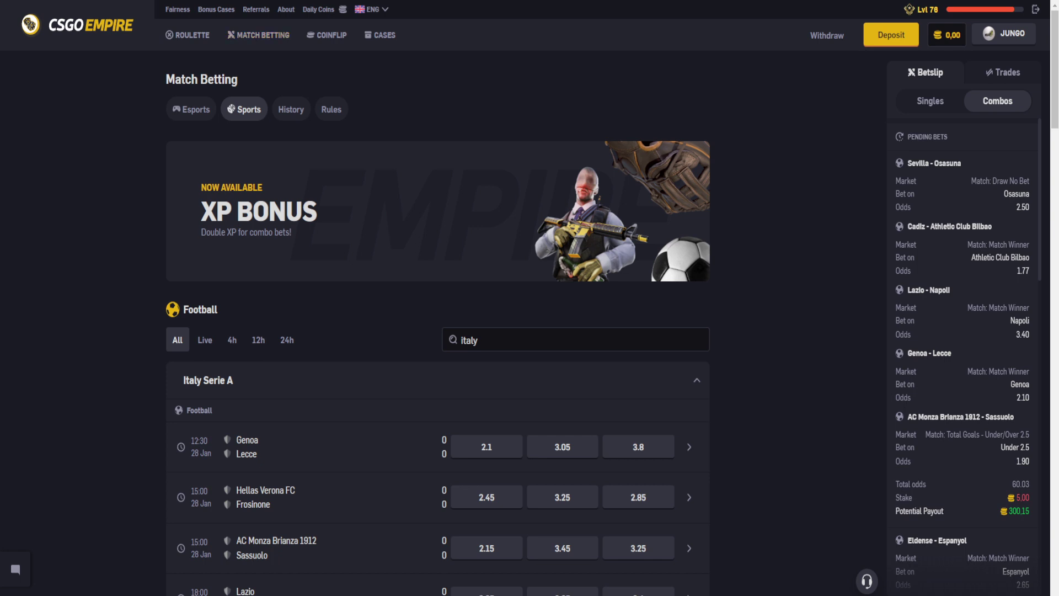
Review all pending bets in the CSGOEmpire betslip, from the five-match combo to the tennis bet, and check the Monza vs Sassuolo under 2.5 pick
scroll(962, 353, "down", 15)
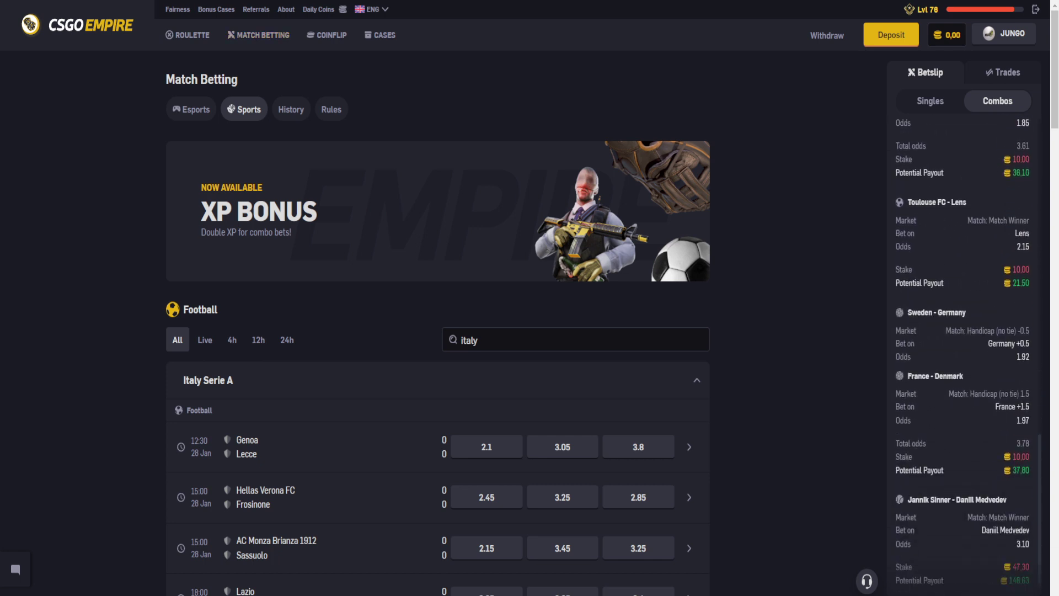
scroll(962, 354, "up", 2)
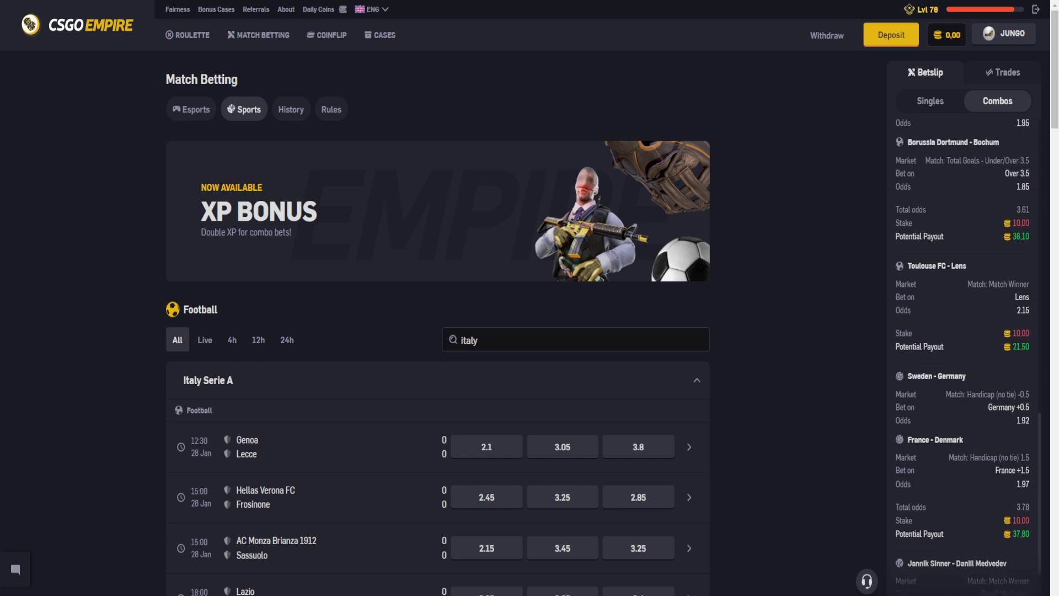
scroll(963, 353, "up", 12)
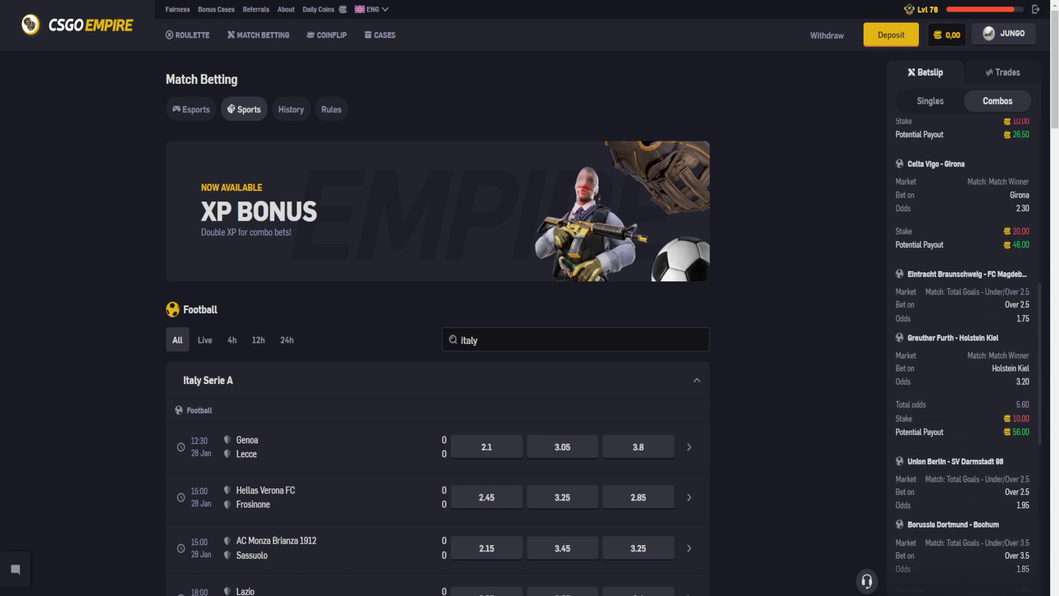
scroll(963, 353, "up", 11)
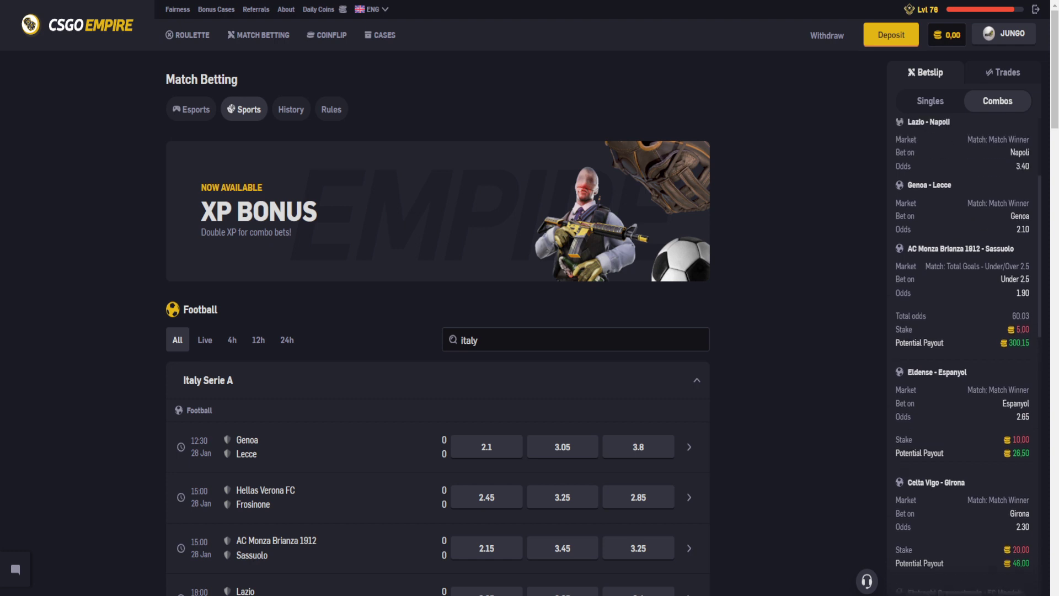
scroll(963, 353, "up", 4)
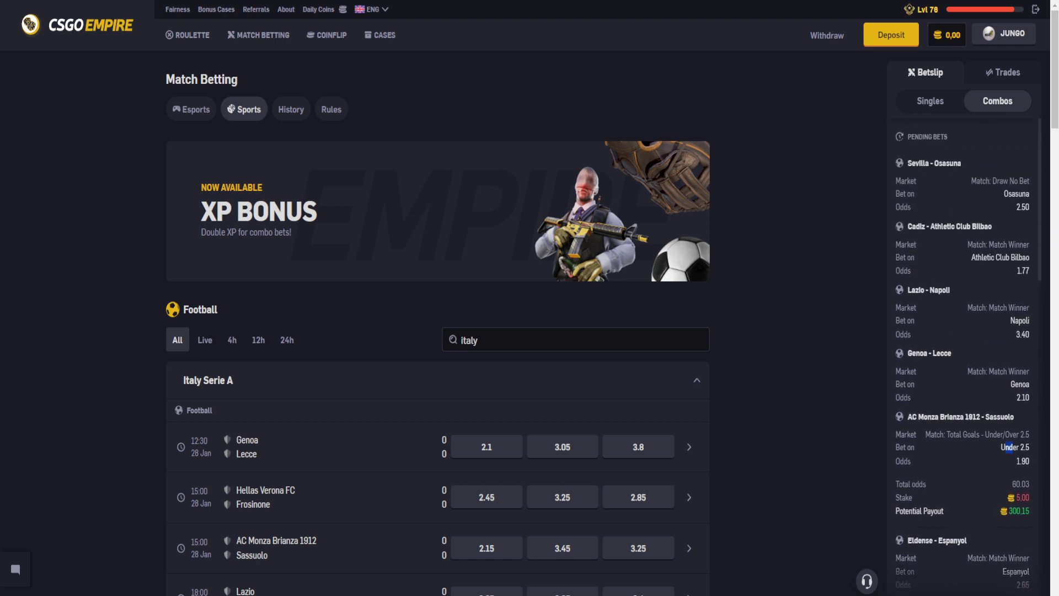
left_click_drag(971, 434, 997, 455)
left_click(1007, 454)
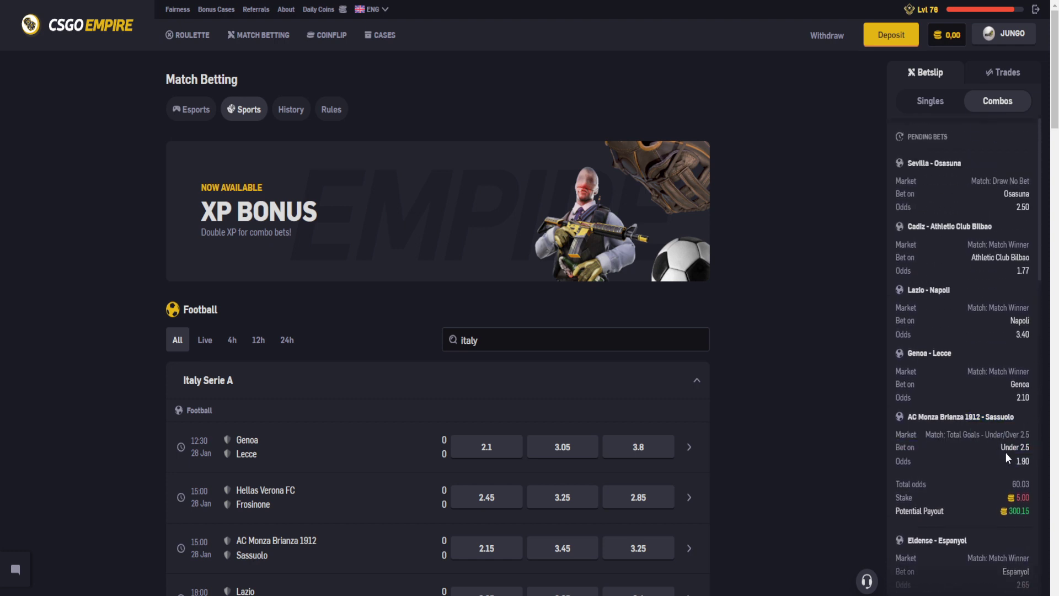